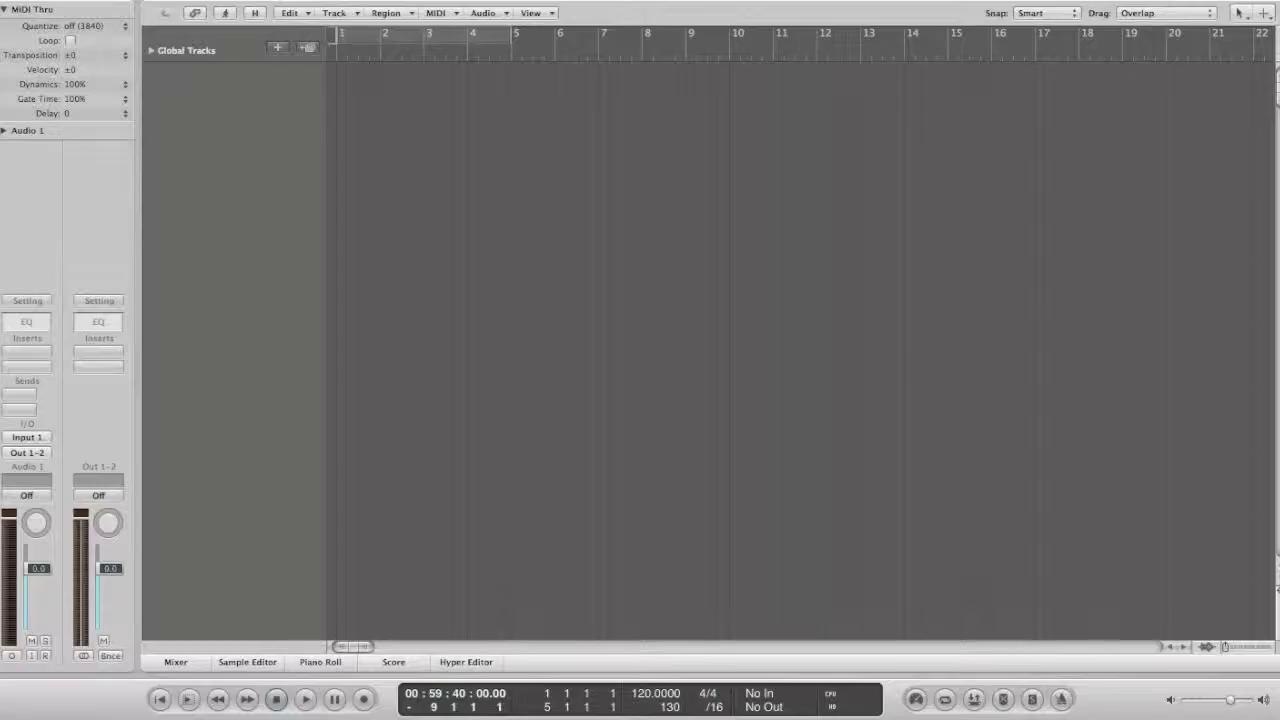
Step: Add one Software Instrument track, Inst 1, routed to Output 1-2
key(alt+super+n)
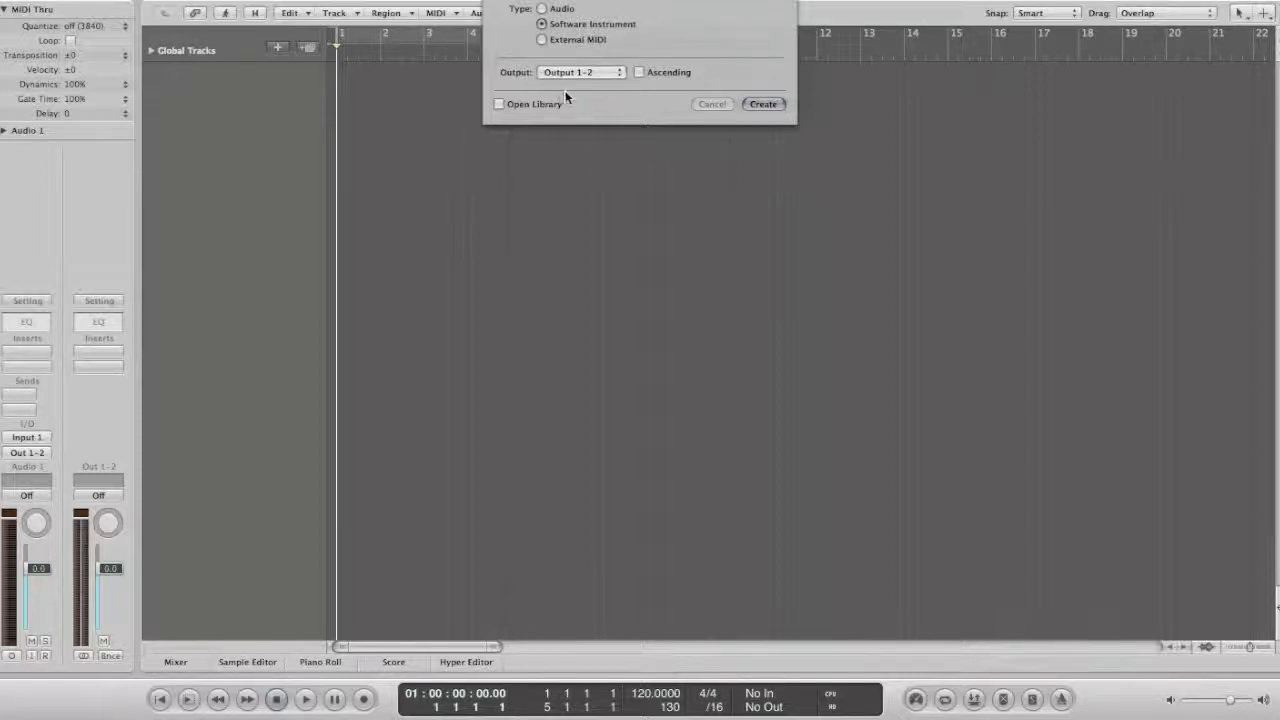
click(760, 104)
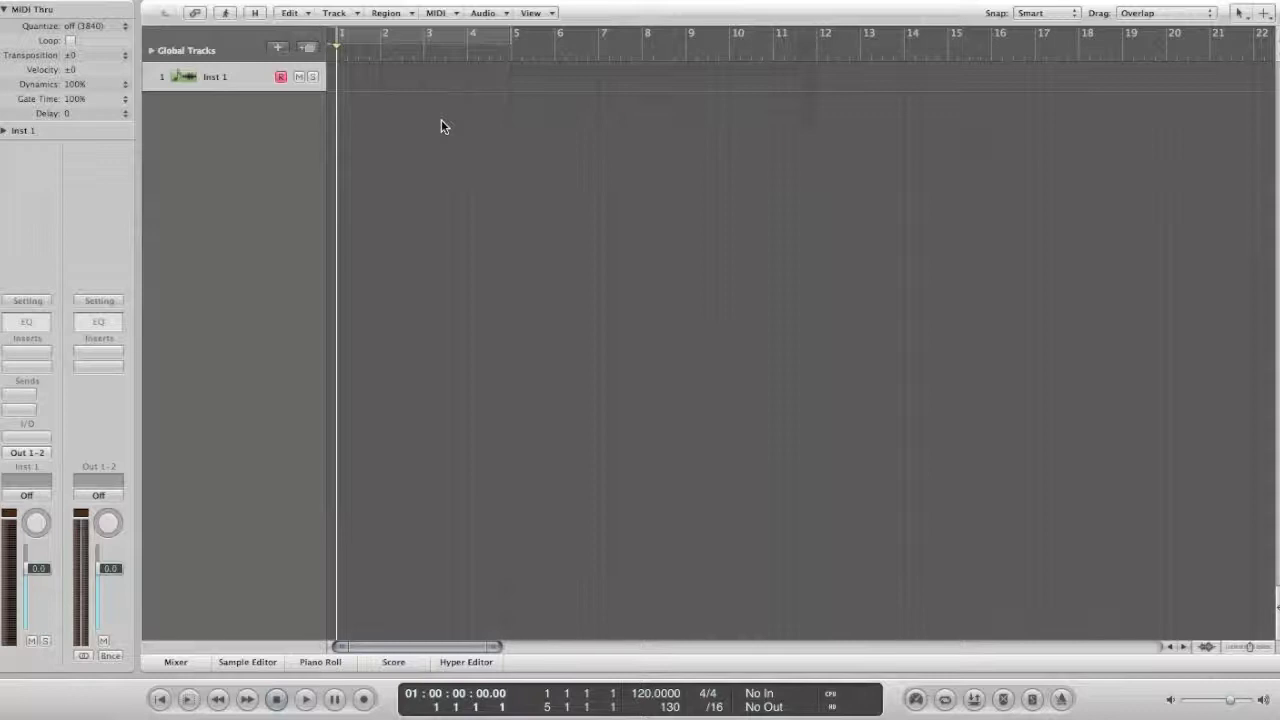
Step: Rename the Inst 1 track to 'Kick & Snare'
double_click(217, 80)
text(Ki)
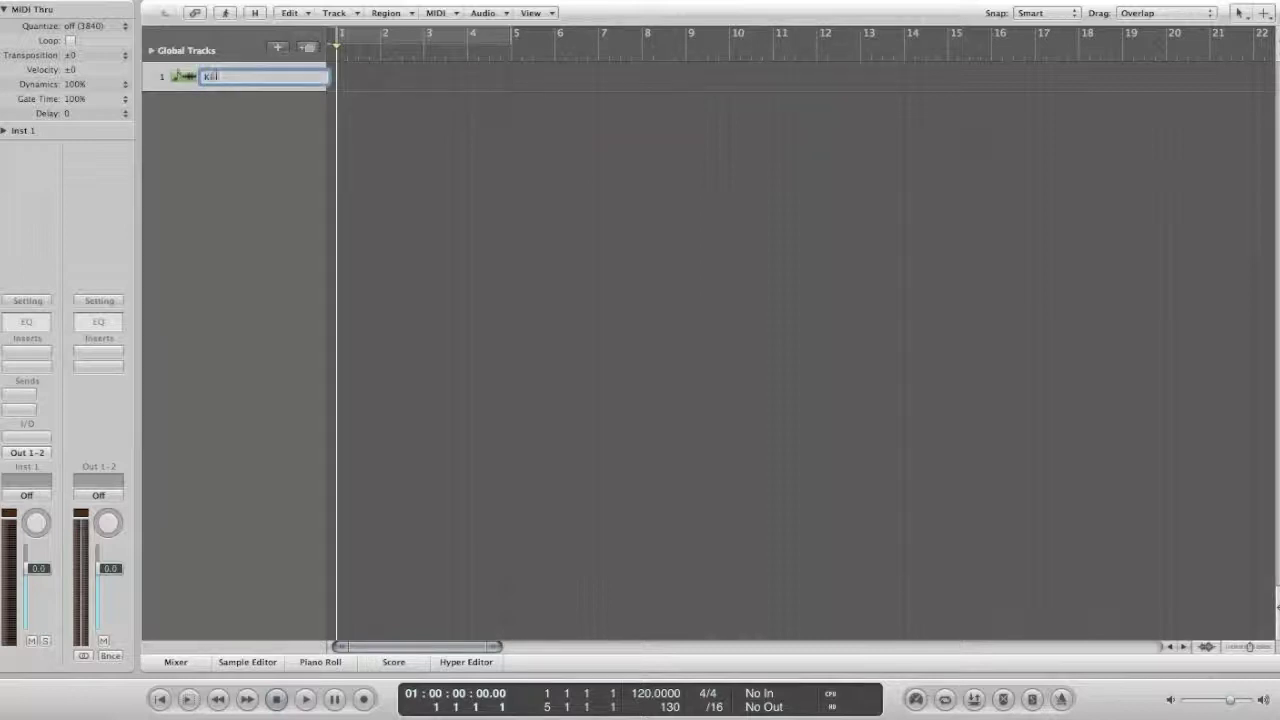
text(ck & Snare)
key(Return)
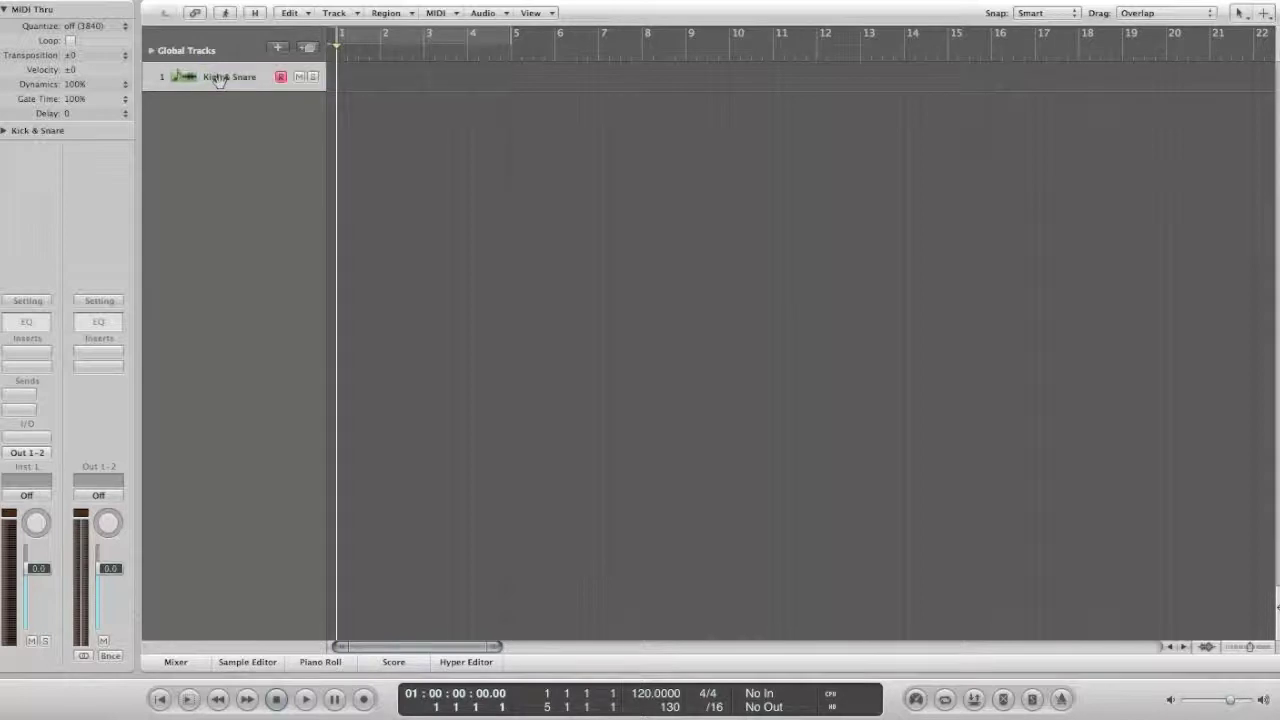
Step: Set the project tempo to 80 BPM
double_click(656, 693)
text(80)
key(Return)
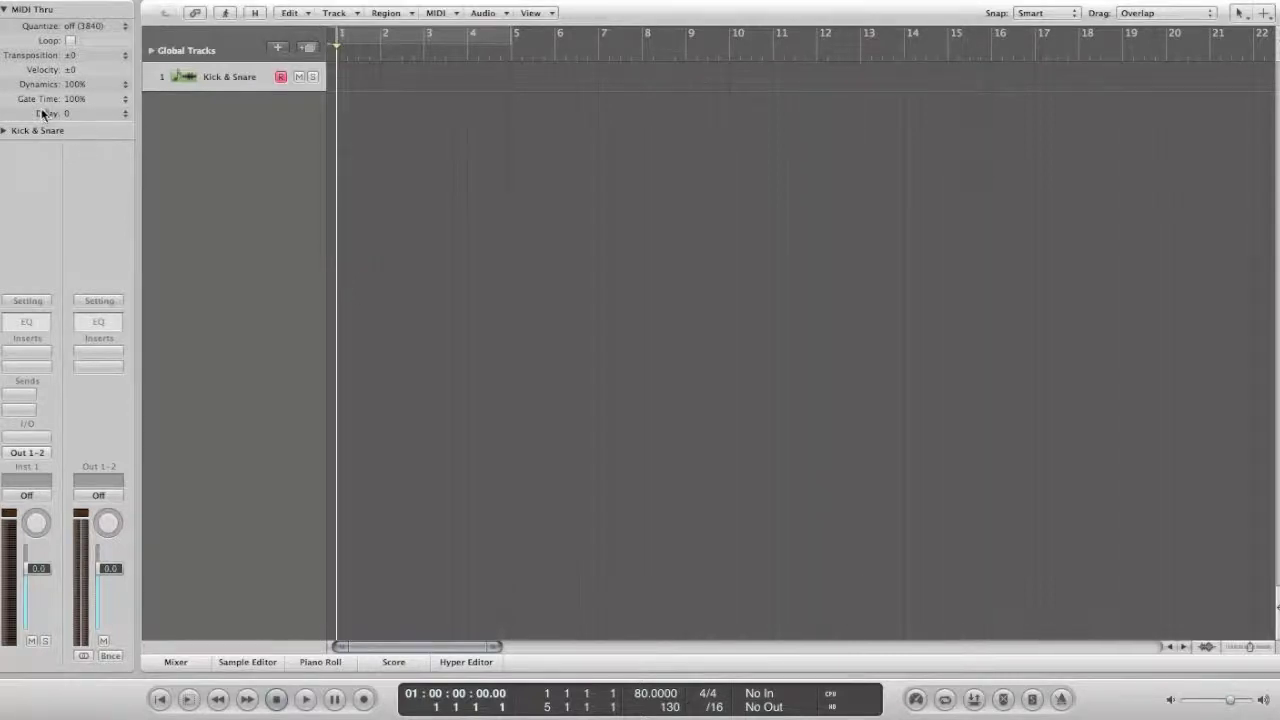
Step: Set the region inspector's Quantize value to 1/16-Note
click(82, 27)
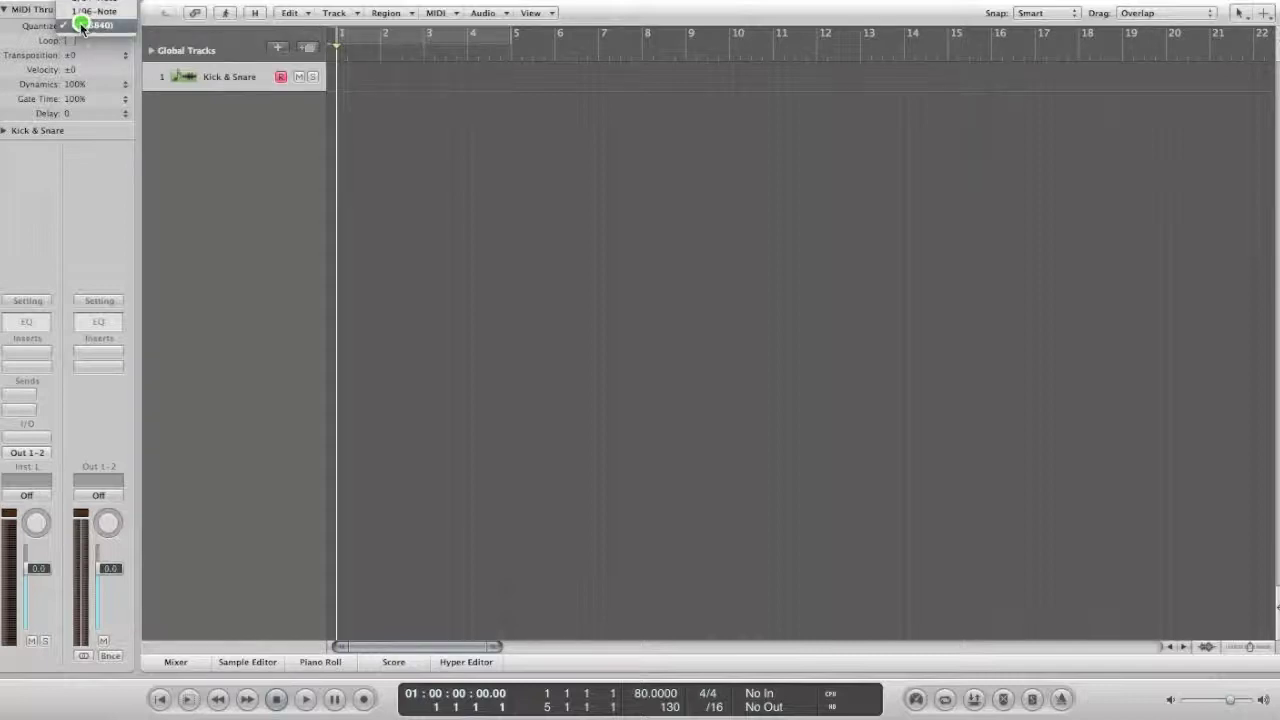
click(82, 27)
click(82, 27)
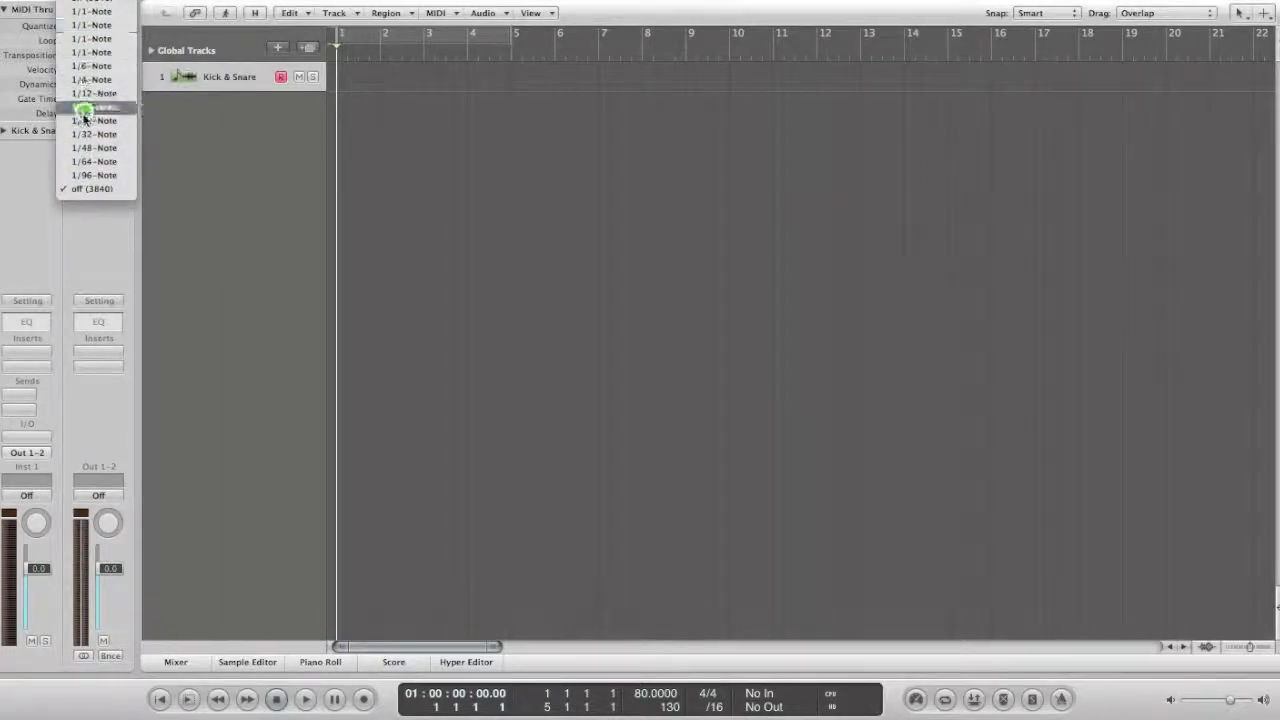
click(91, 106)
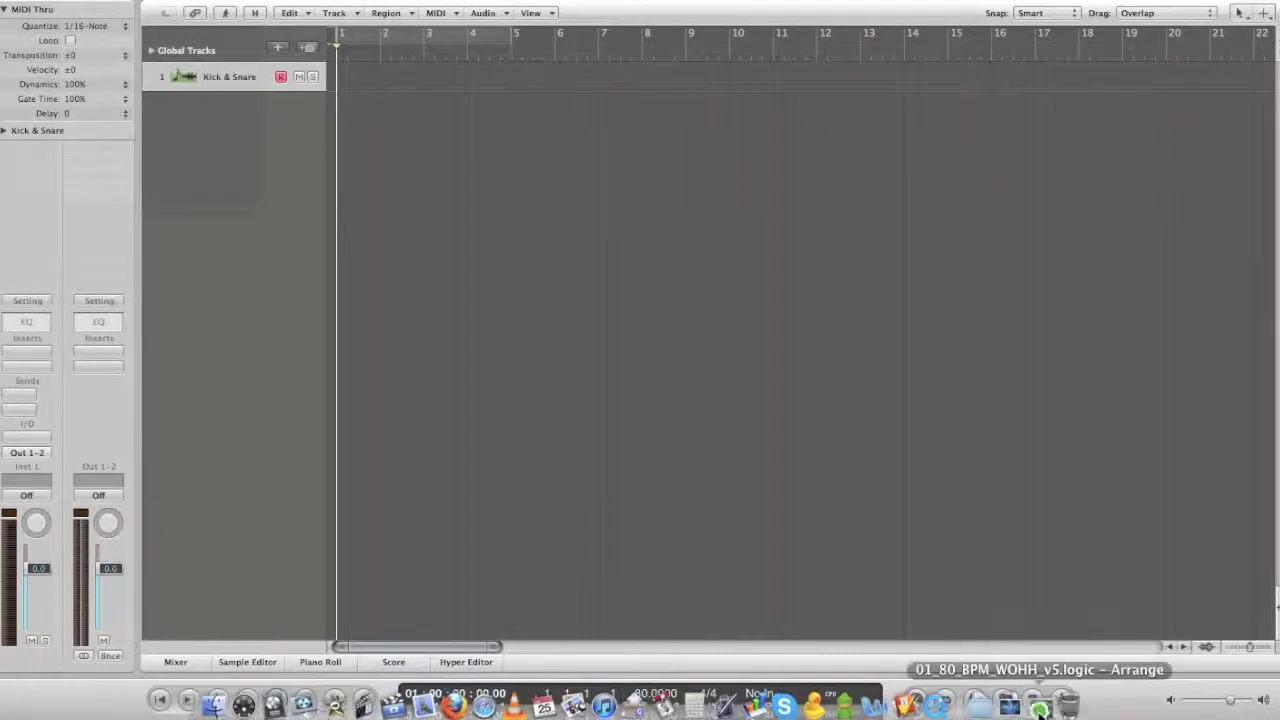
Step: Switch to the 01_80_BPM_WOHH_v5 project and select single kick and snare notes in Kick & Snare 1
click(1040, 710)
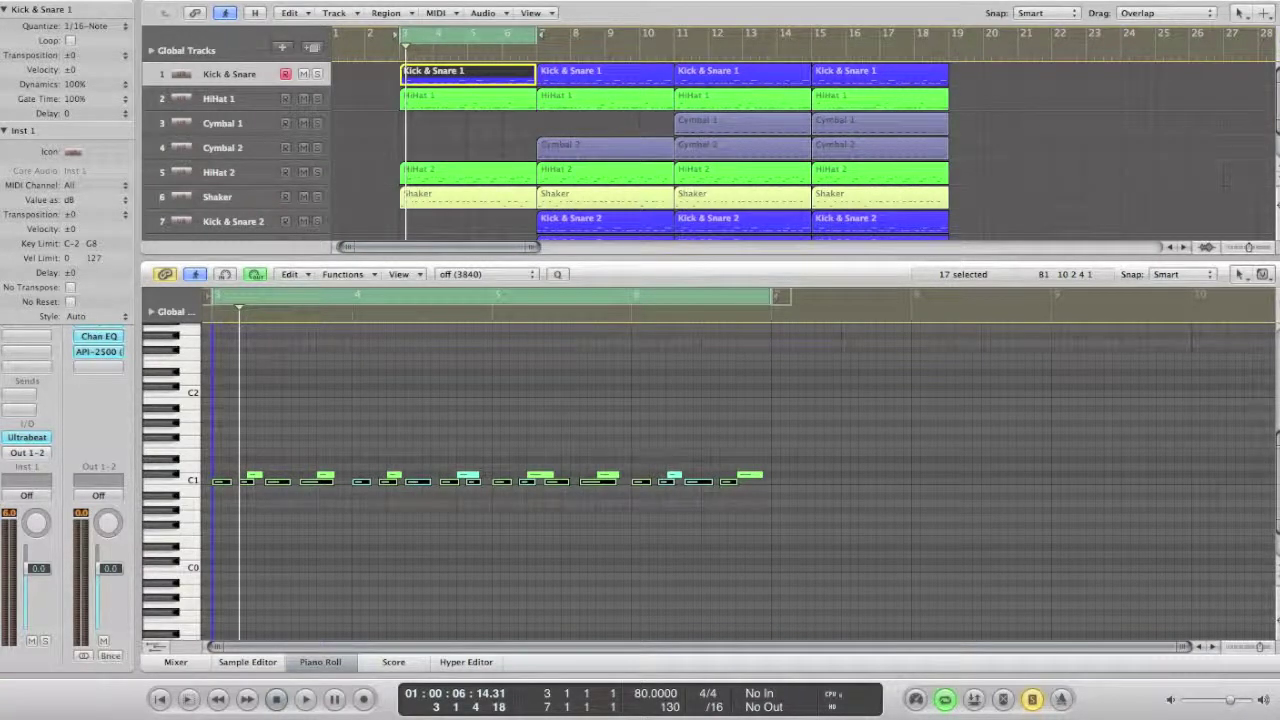
click(254, 508)
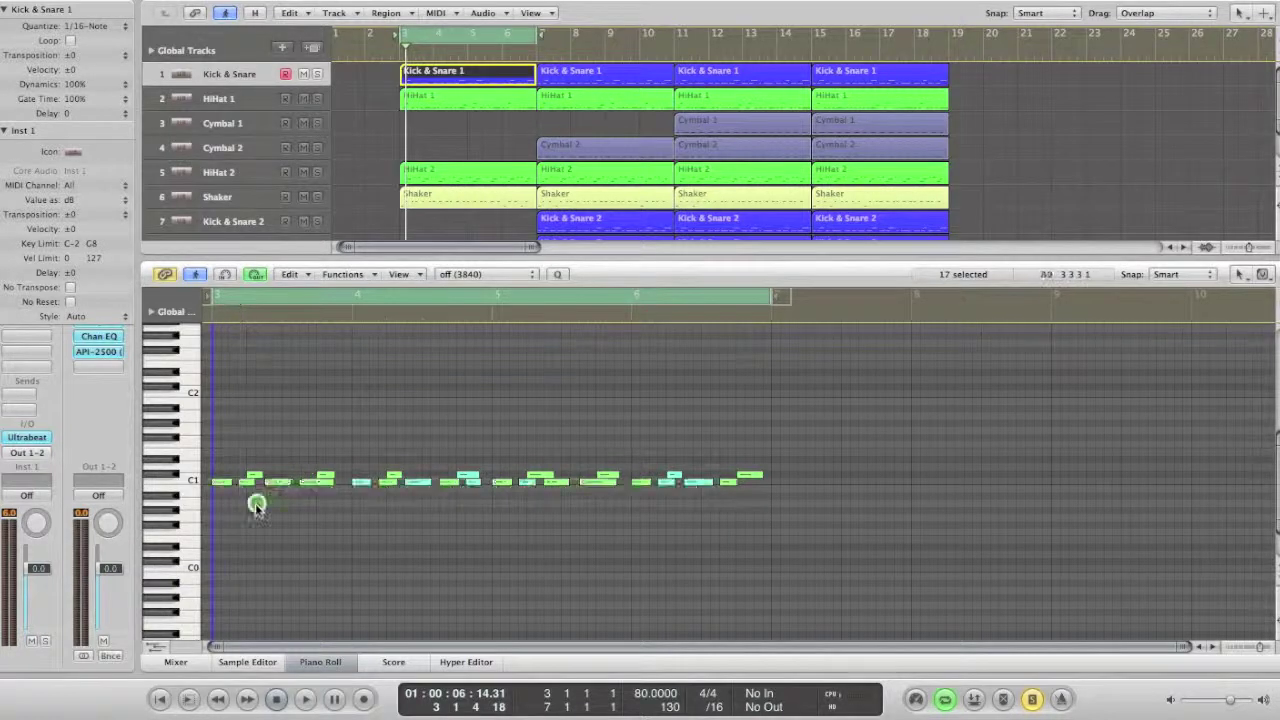
click(243, 482)
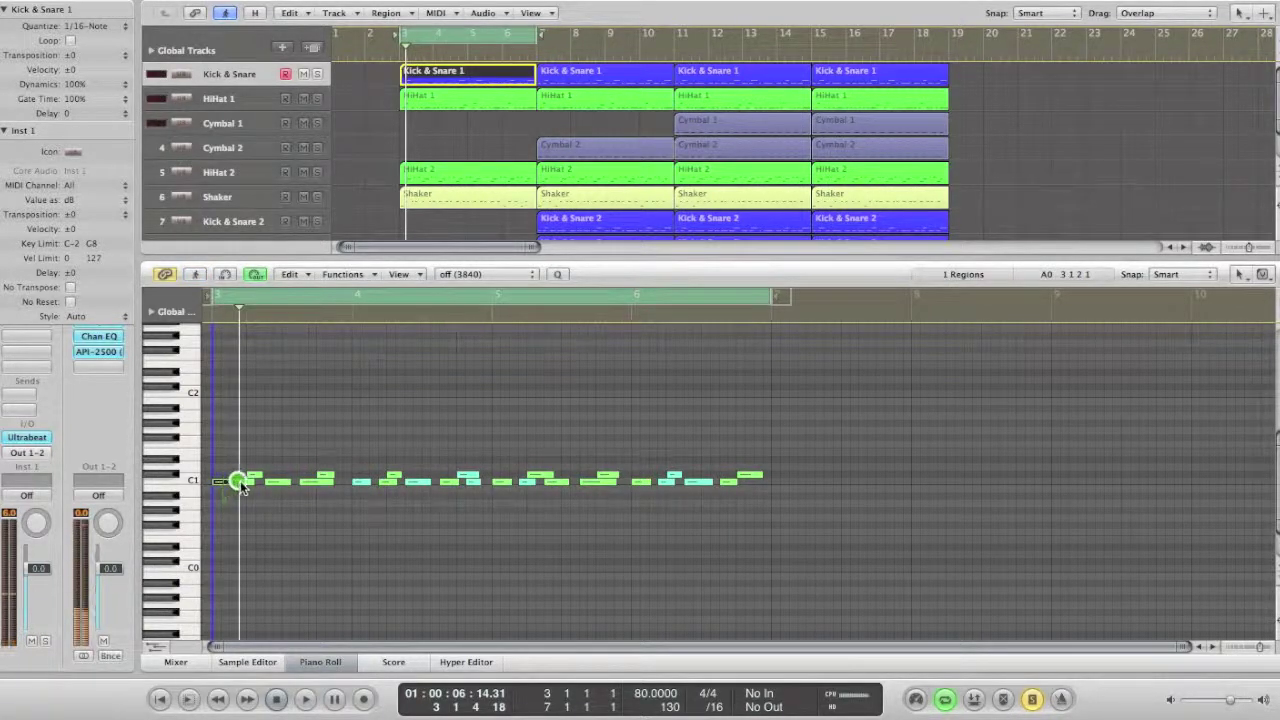
click(256, 476)
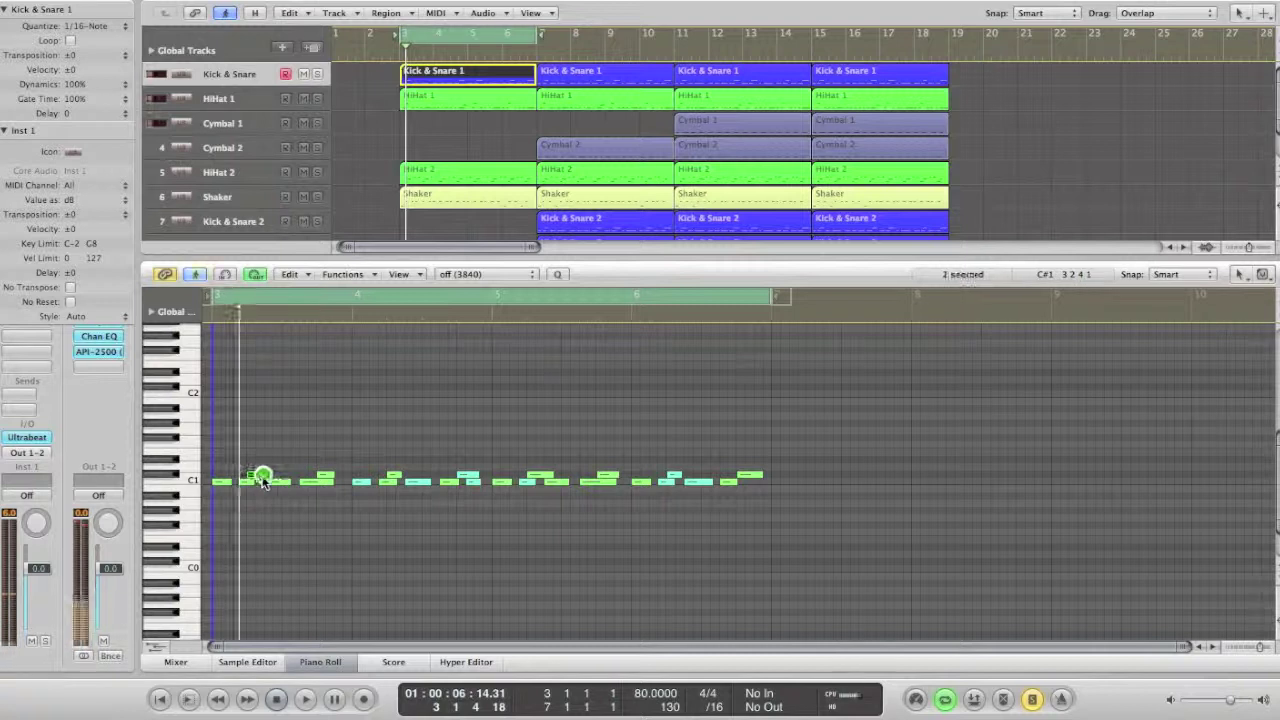
Step: Select and audition all C1 kick notes, then select all eight C#1 snare notes
click(188, 481)
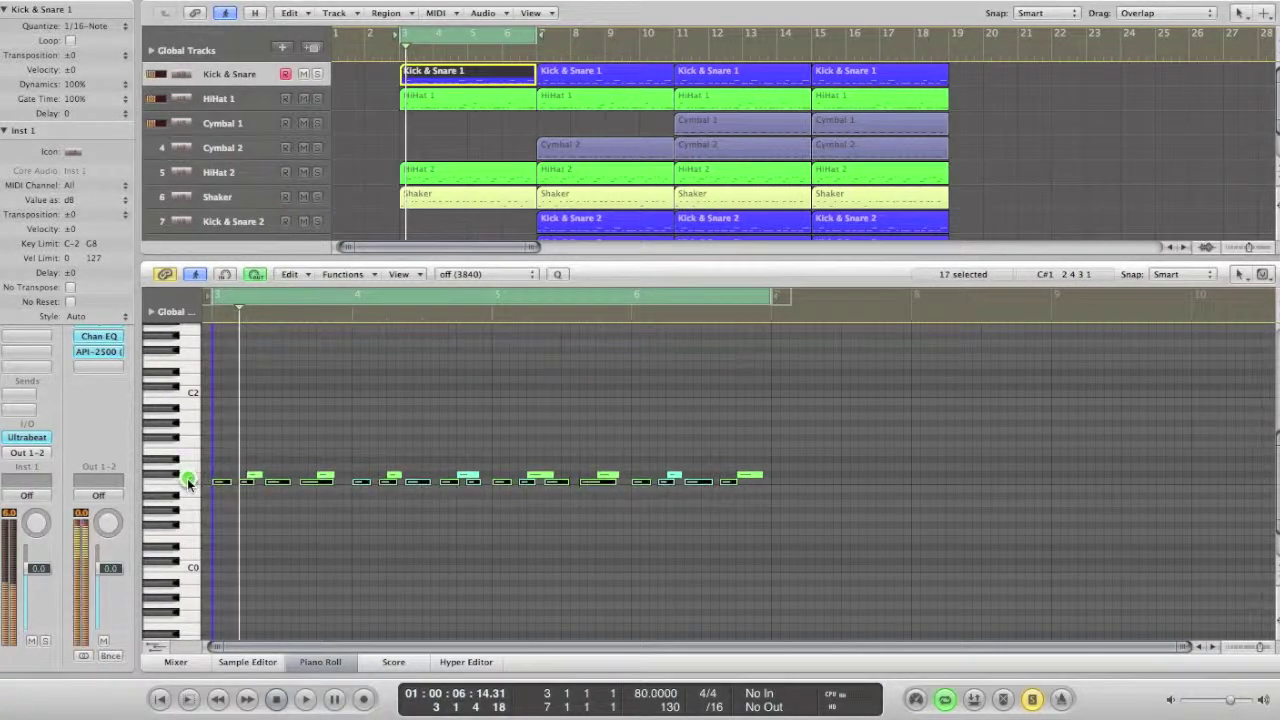
click(187, 481)
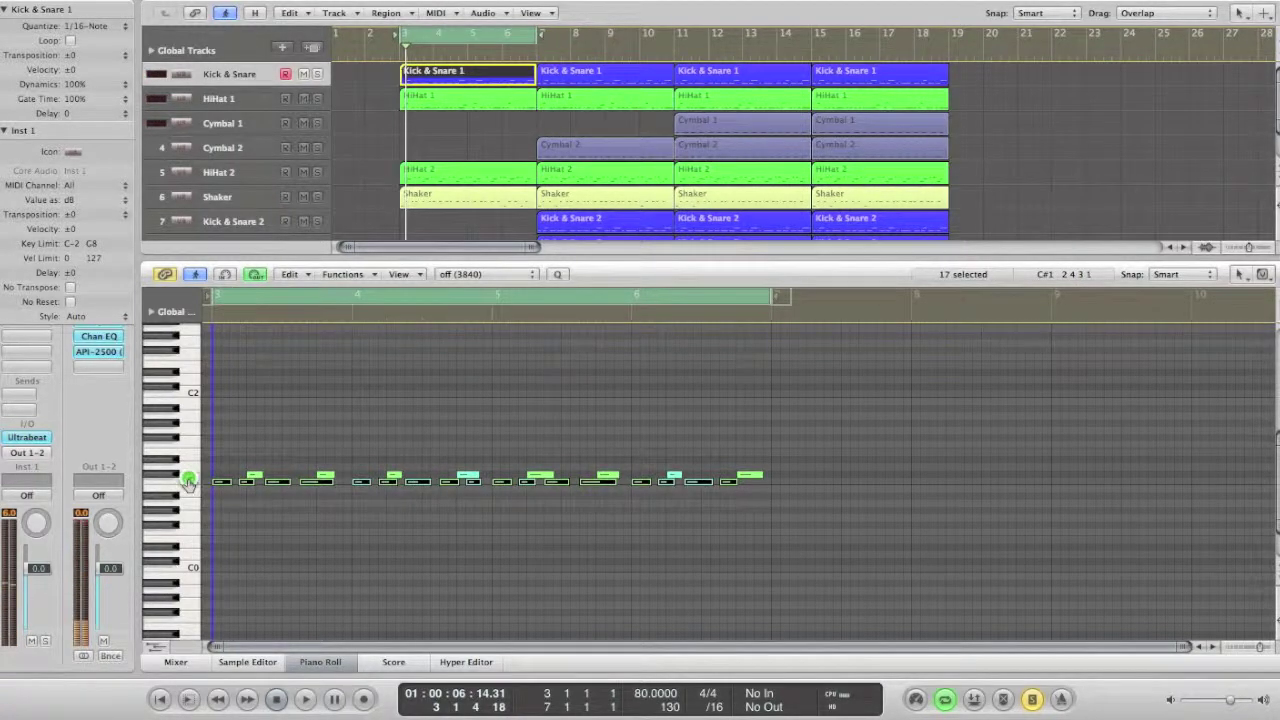
click(180, 481)
click(174, 477)
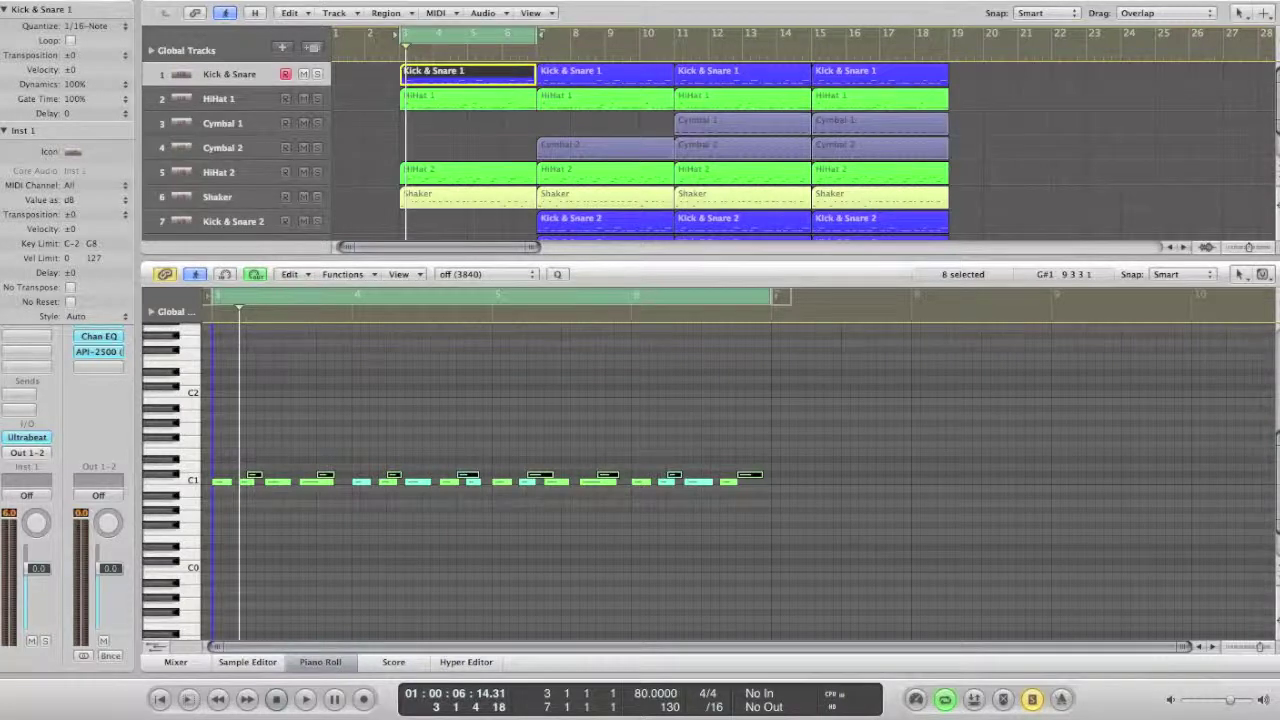
click(285, 75)
Step: Play and stop the Kick & Snare 1 example beat, then open the Caps Lock Keyboard
click(434, 72)
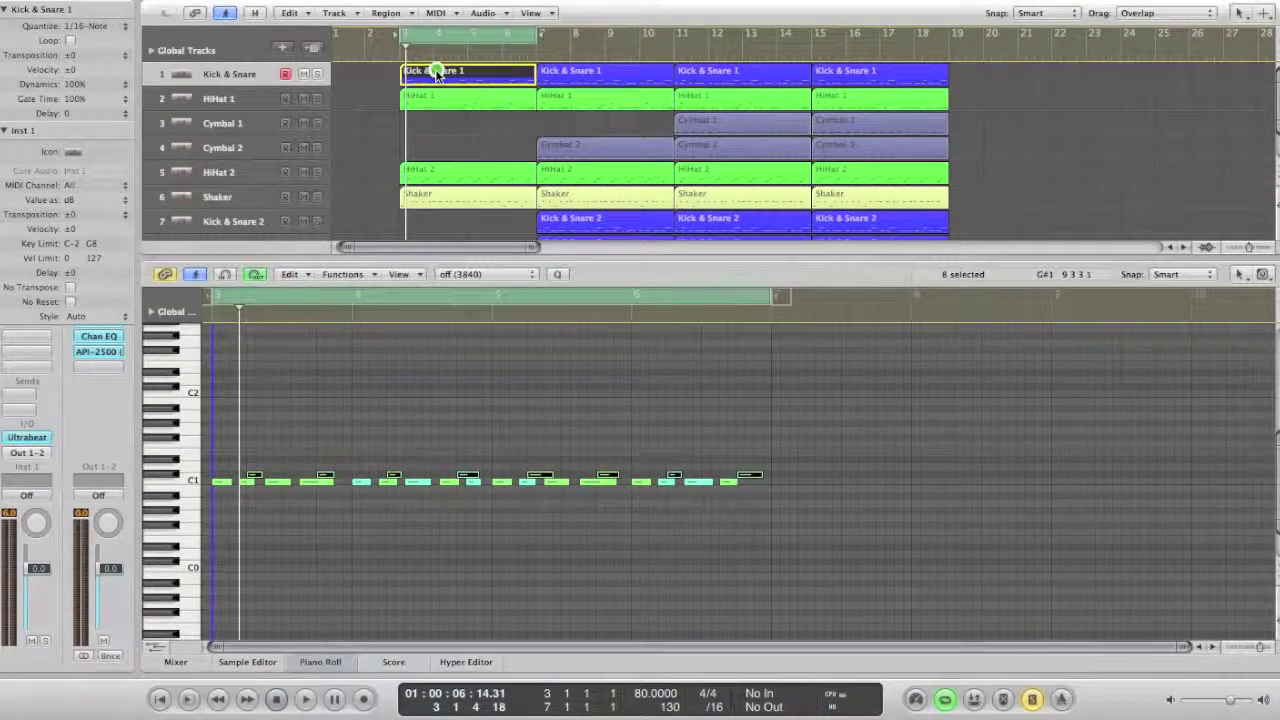
key(space)
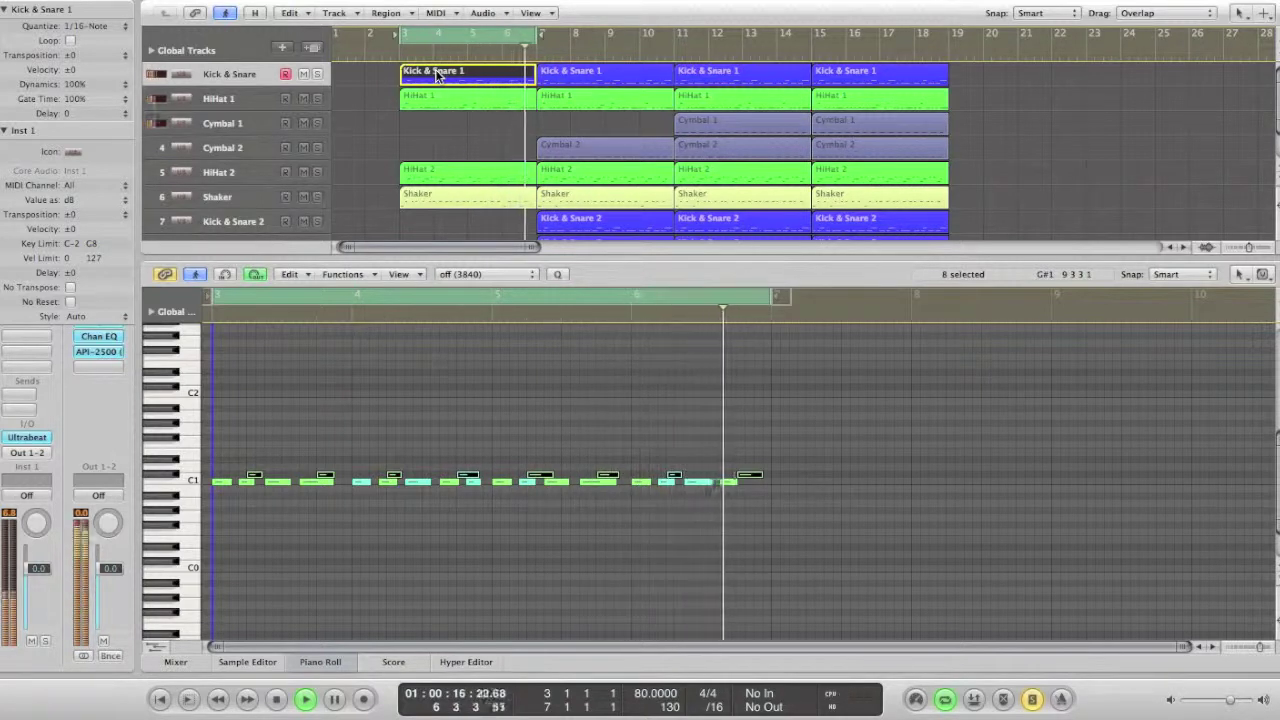
key(space)
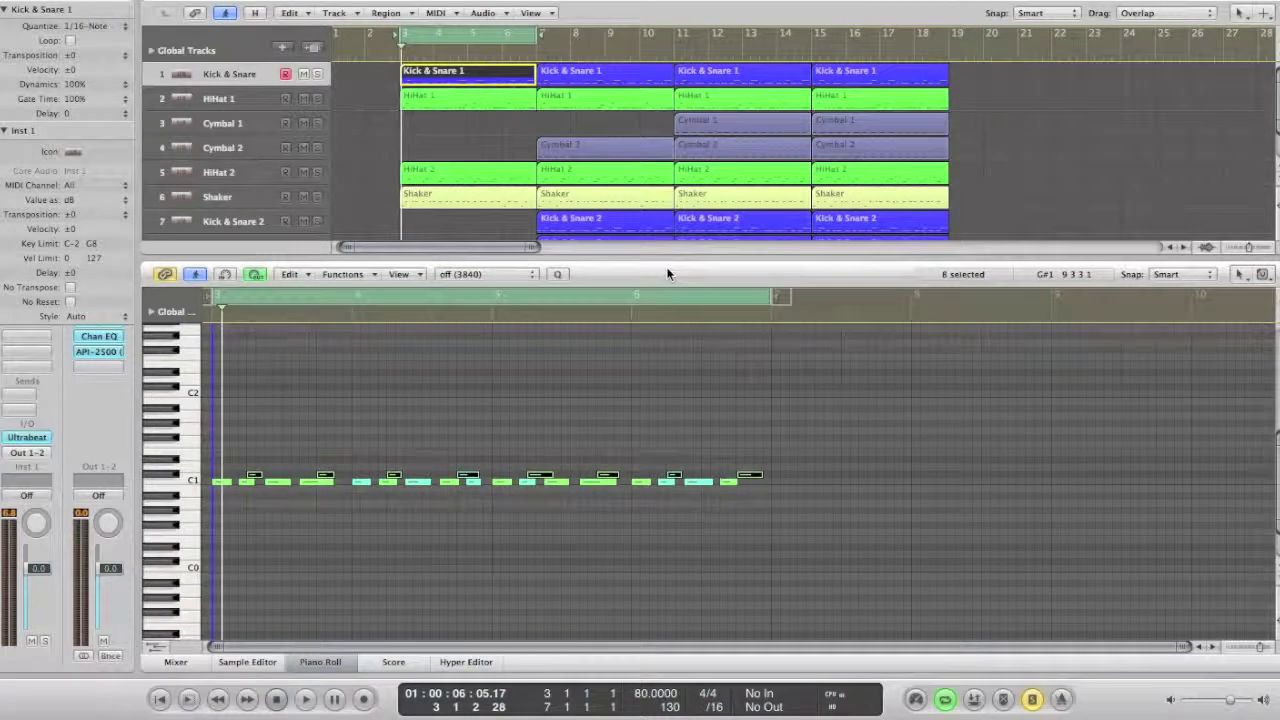
key(Caps_Lock)
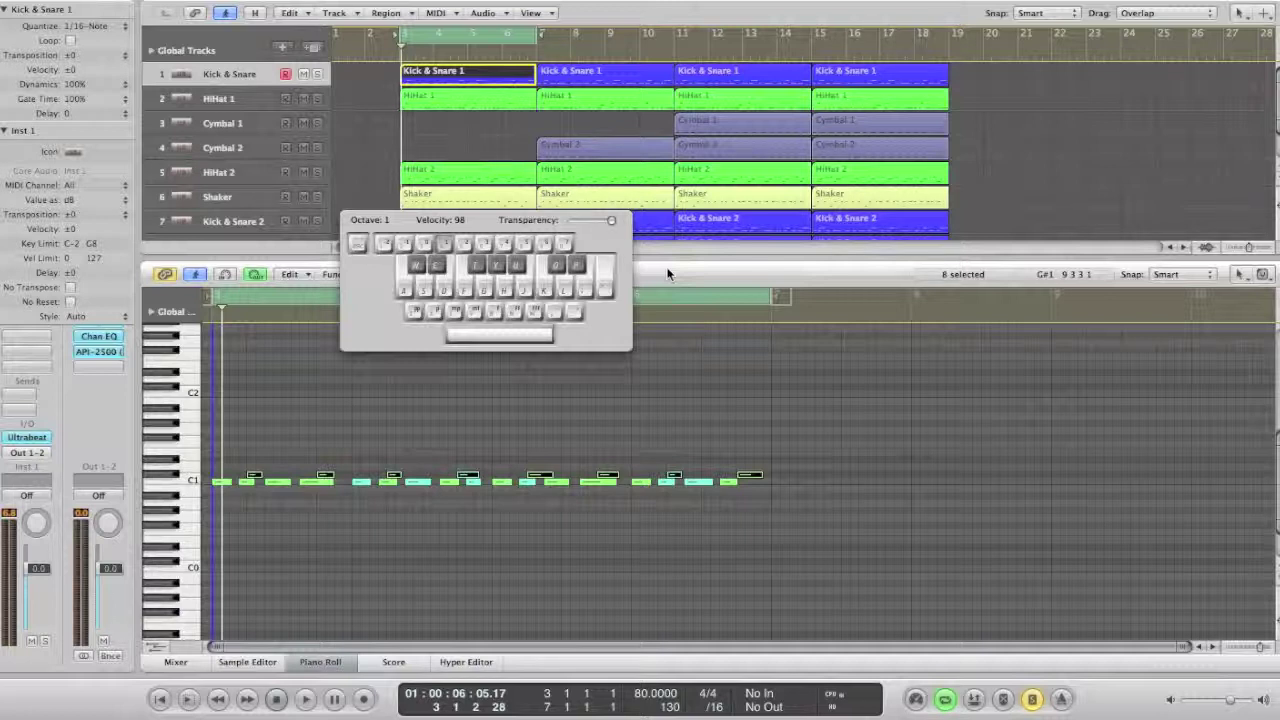
Step: Audition drum sounds with the S, E and A keys, then close the Caps Lock Keyboard
key(s)
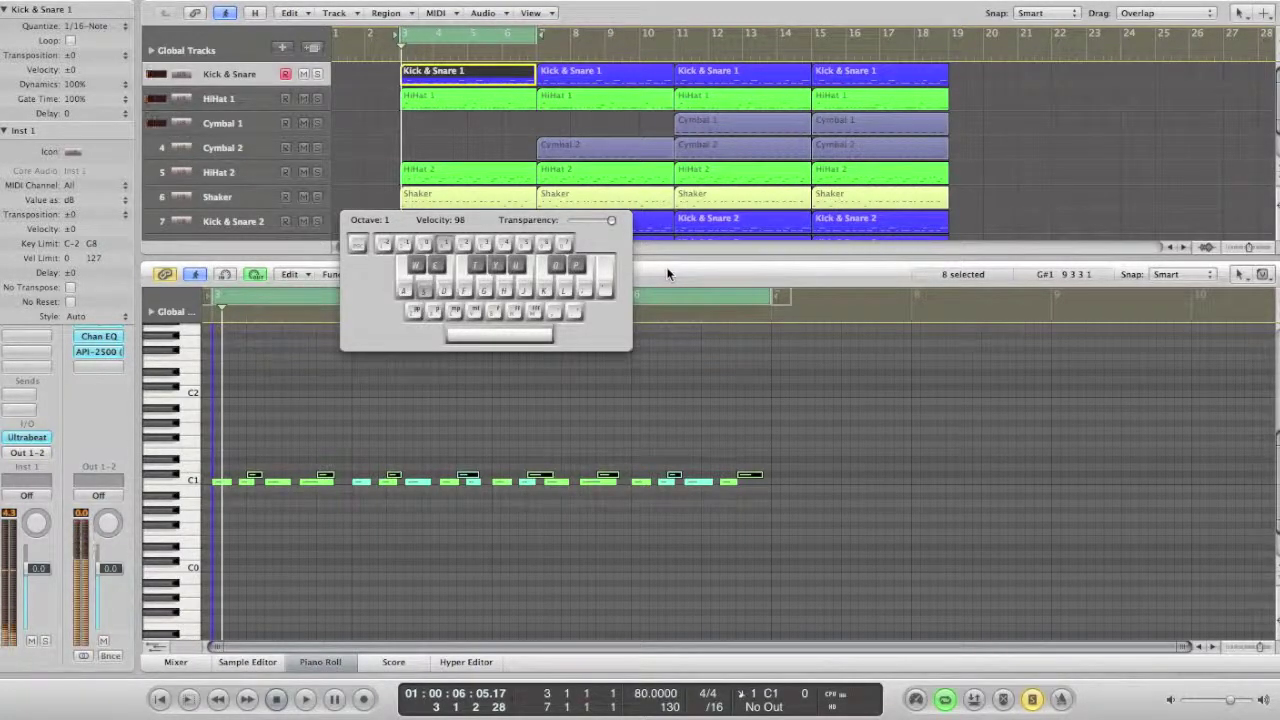
key(e)
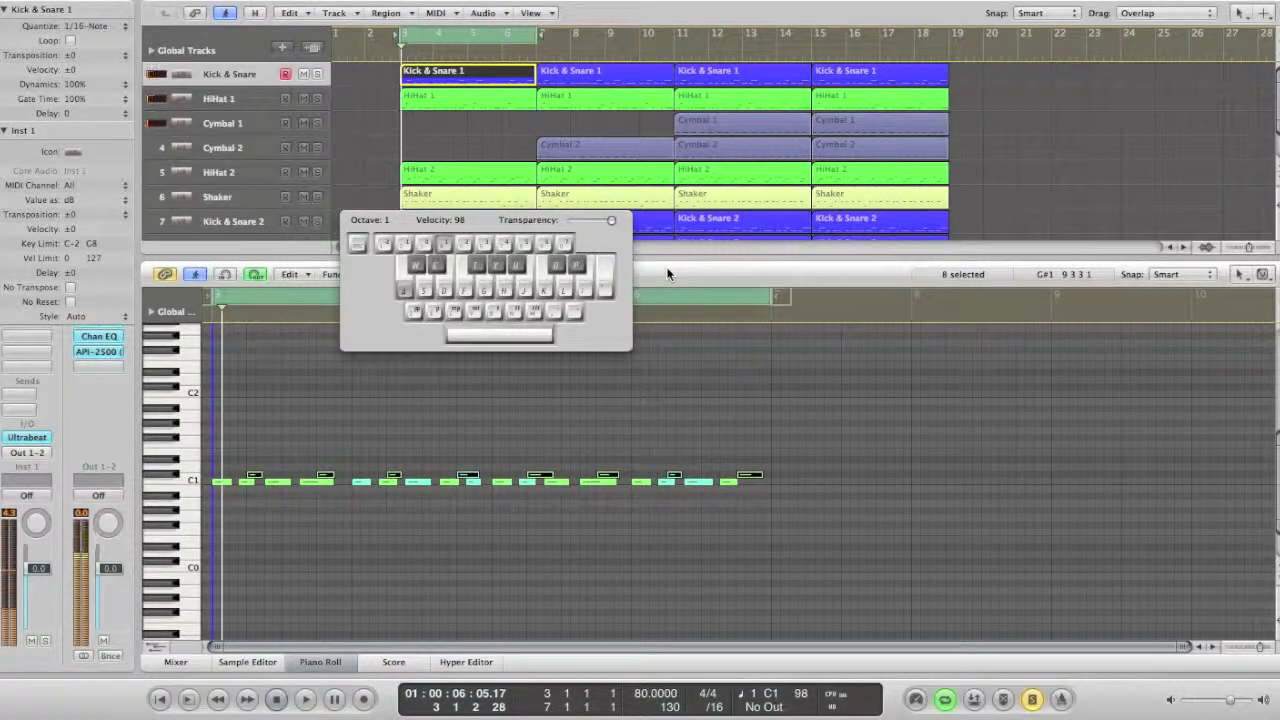
key(s)
key(a)
key(e)
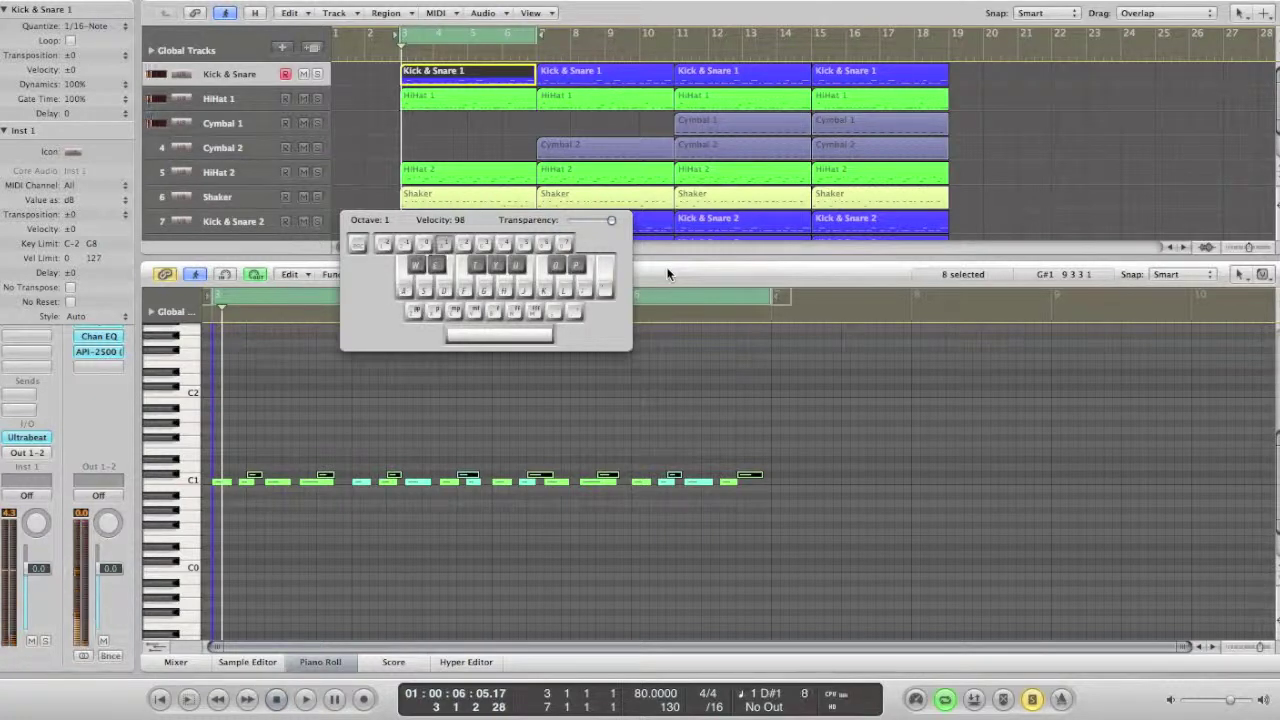
key(a)
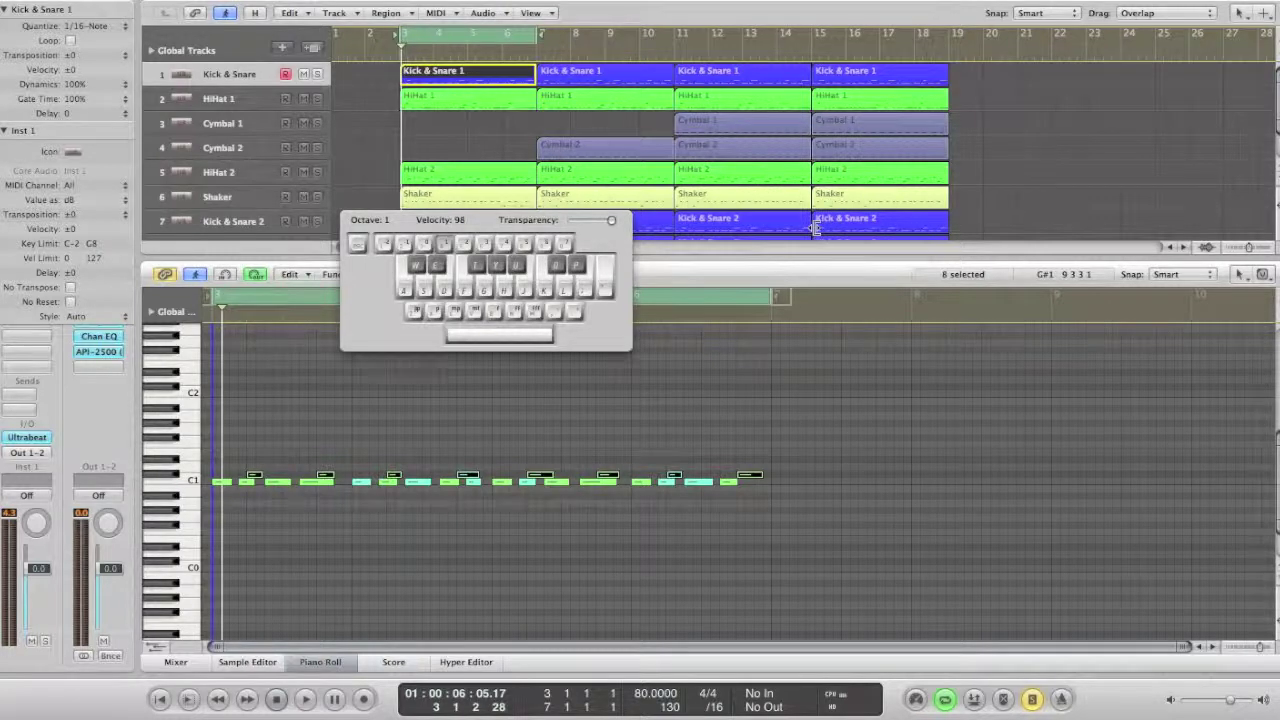
key(Caps_Lock)
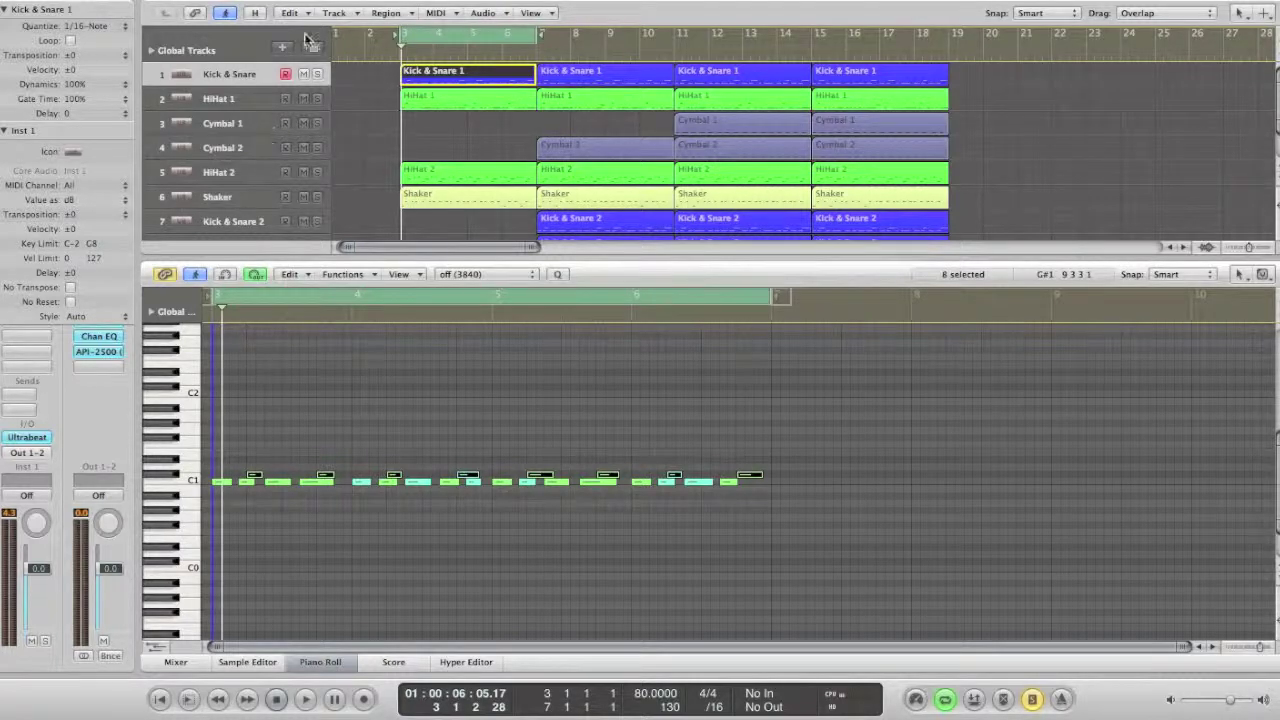
click(334, 13)
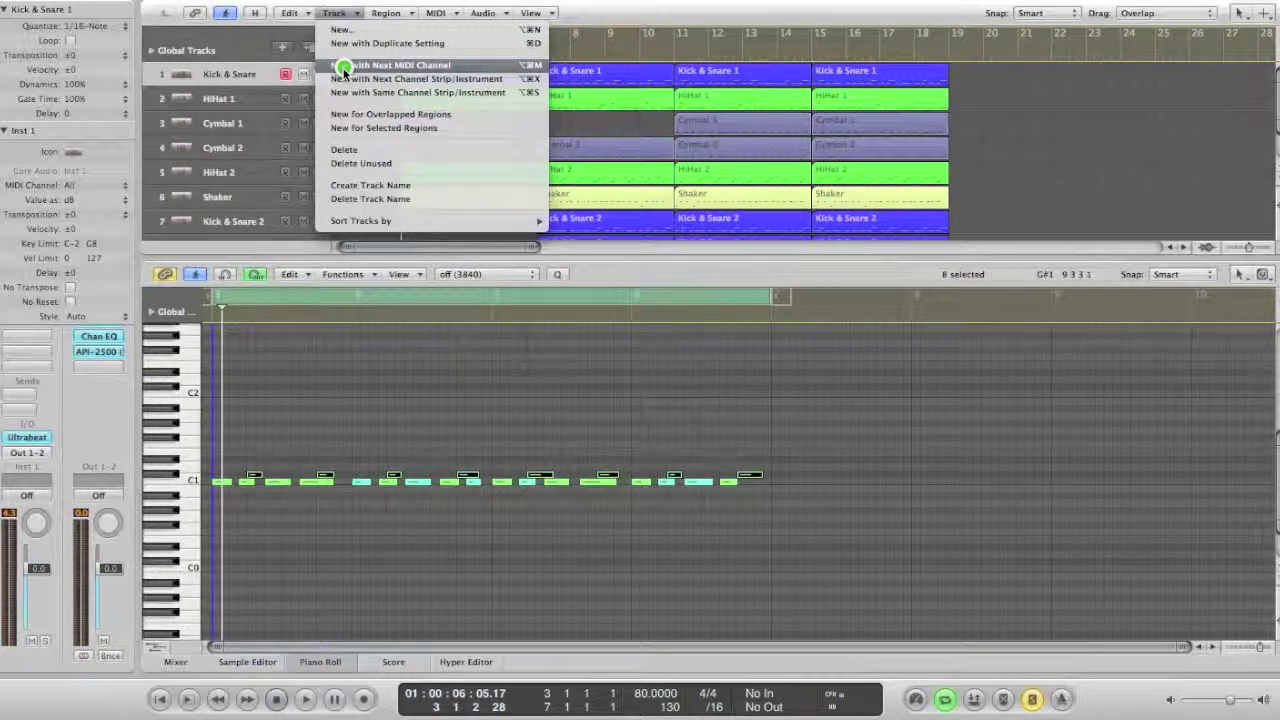
drag(343, 70, 290, 70)
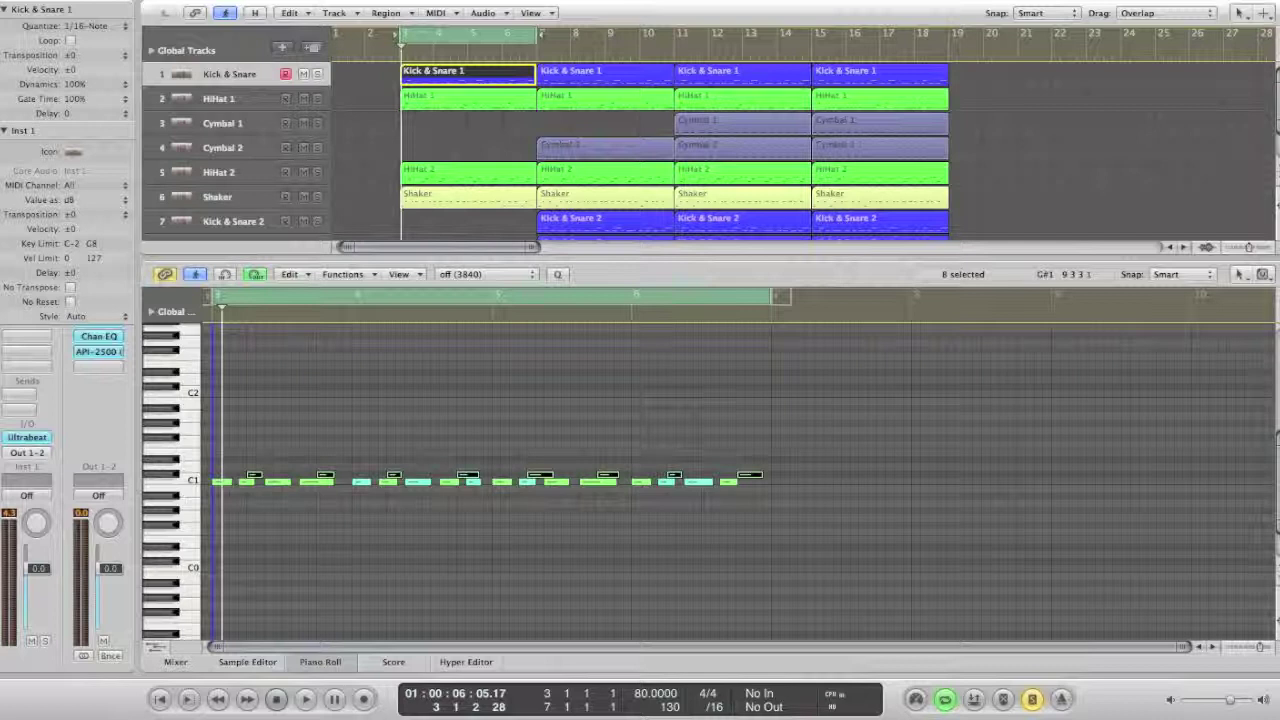
Step: Select the HiHat 1 region at bar 3 and play then stop its hi-hat pattern
click(433, 104)
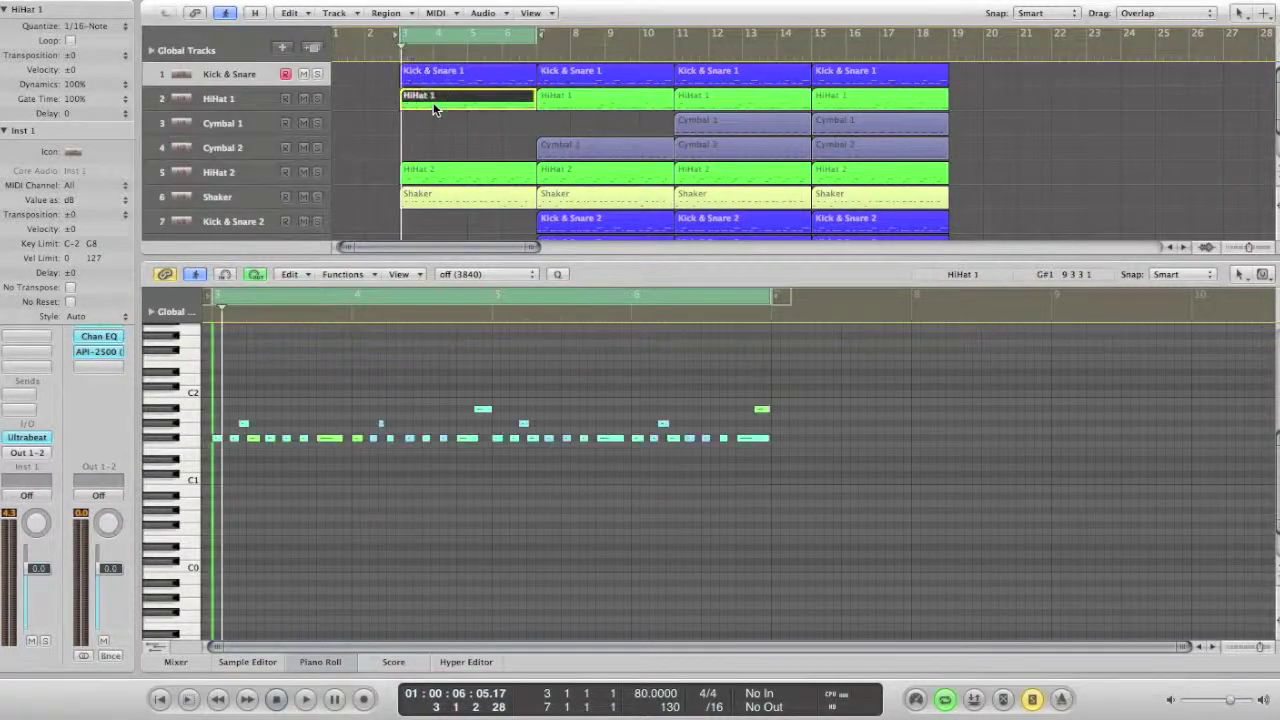
key(space)
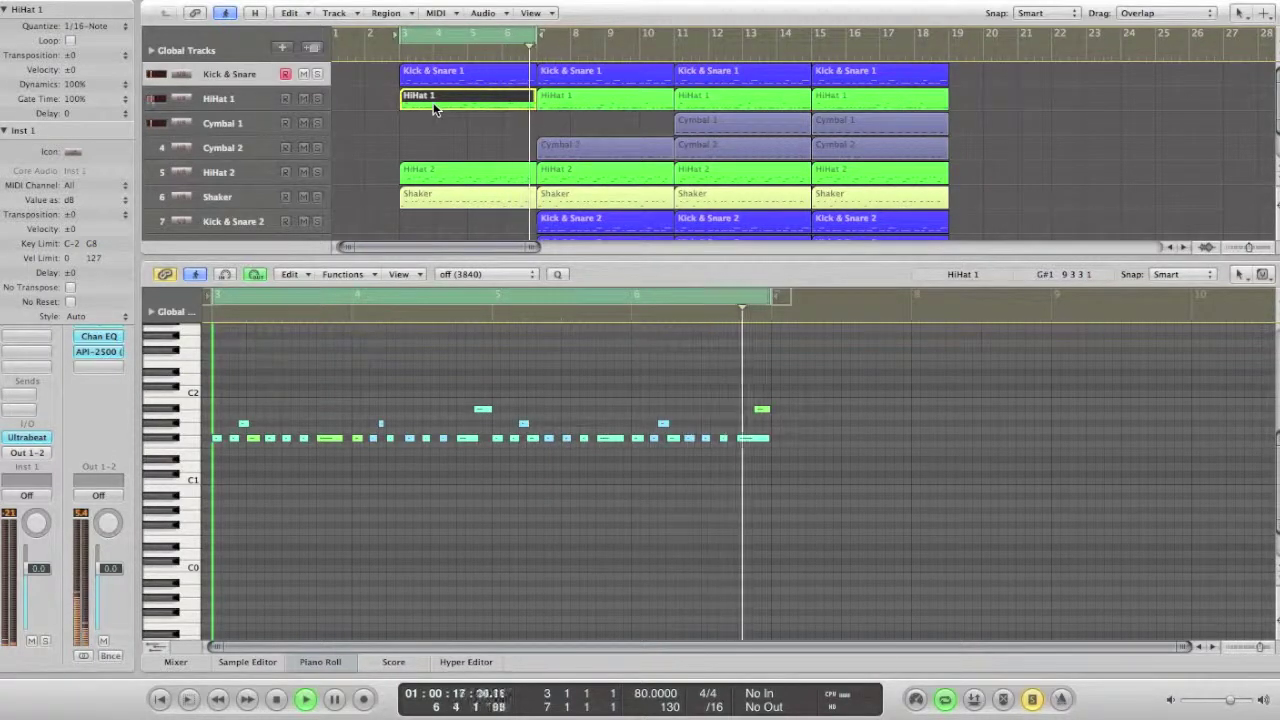
key(space)
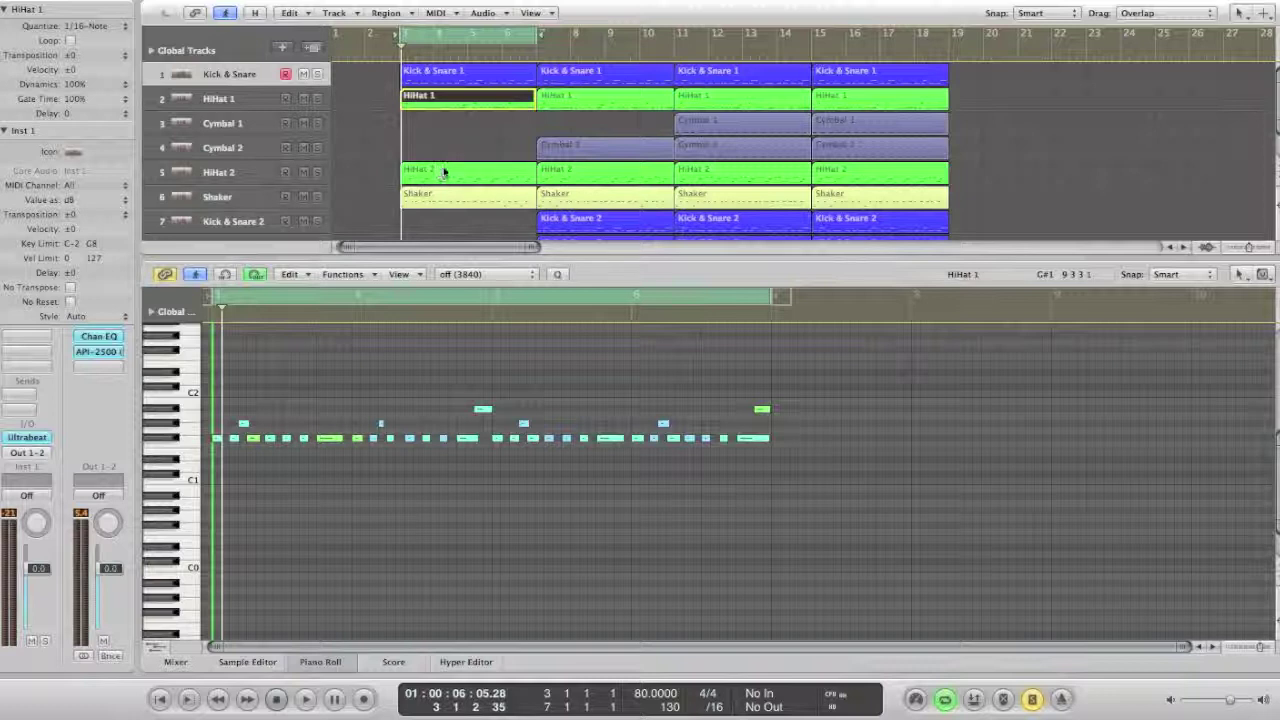
Step: Select the HiHat 2 region at bar 3 and start playing its hi-hat pattern
click(472, 175)
key(space)
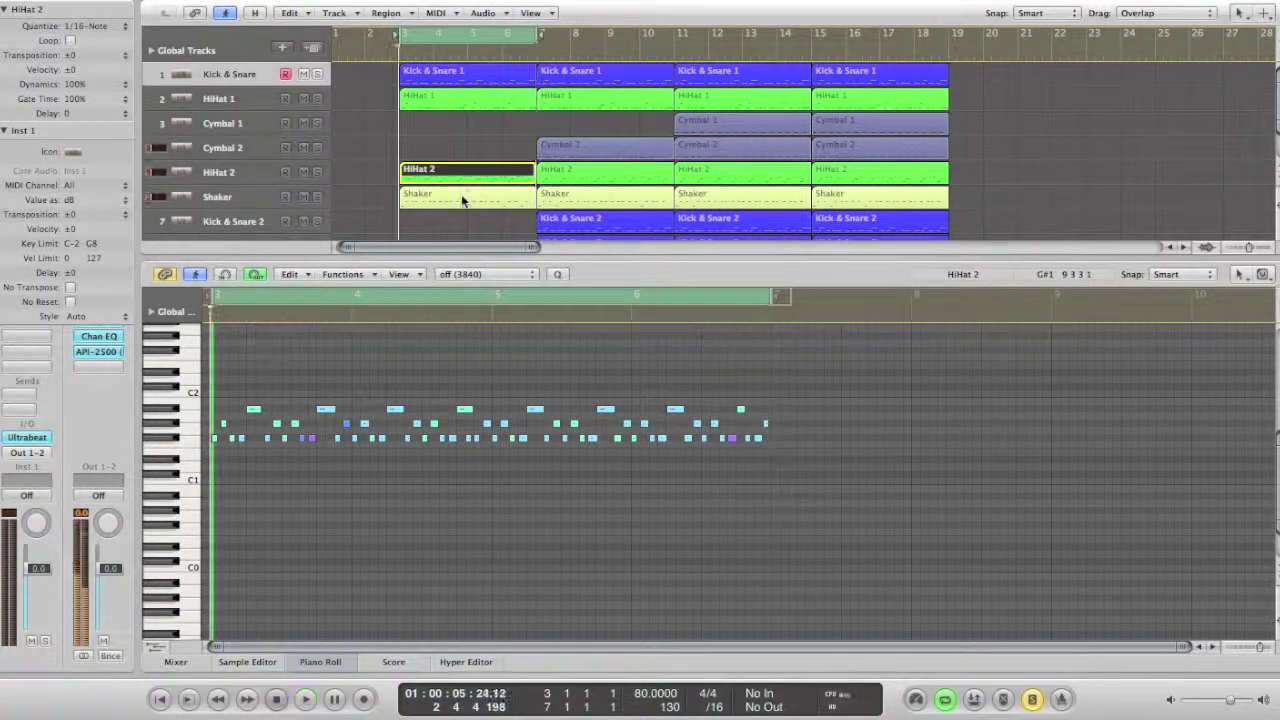
Step: Select the Shaker region at bar 3 and play then stop the shaker part
click(461, 199)
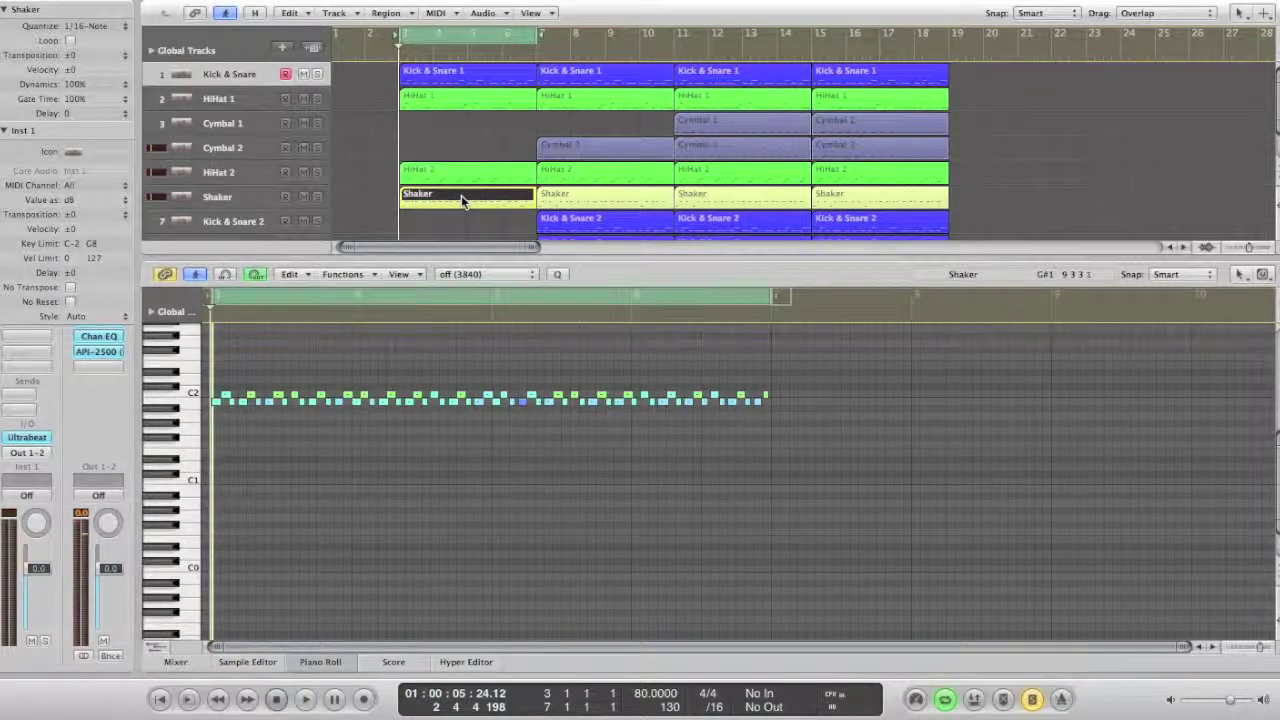
key(space)
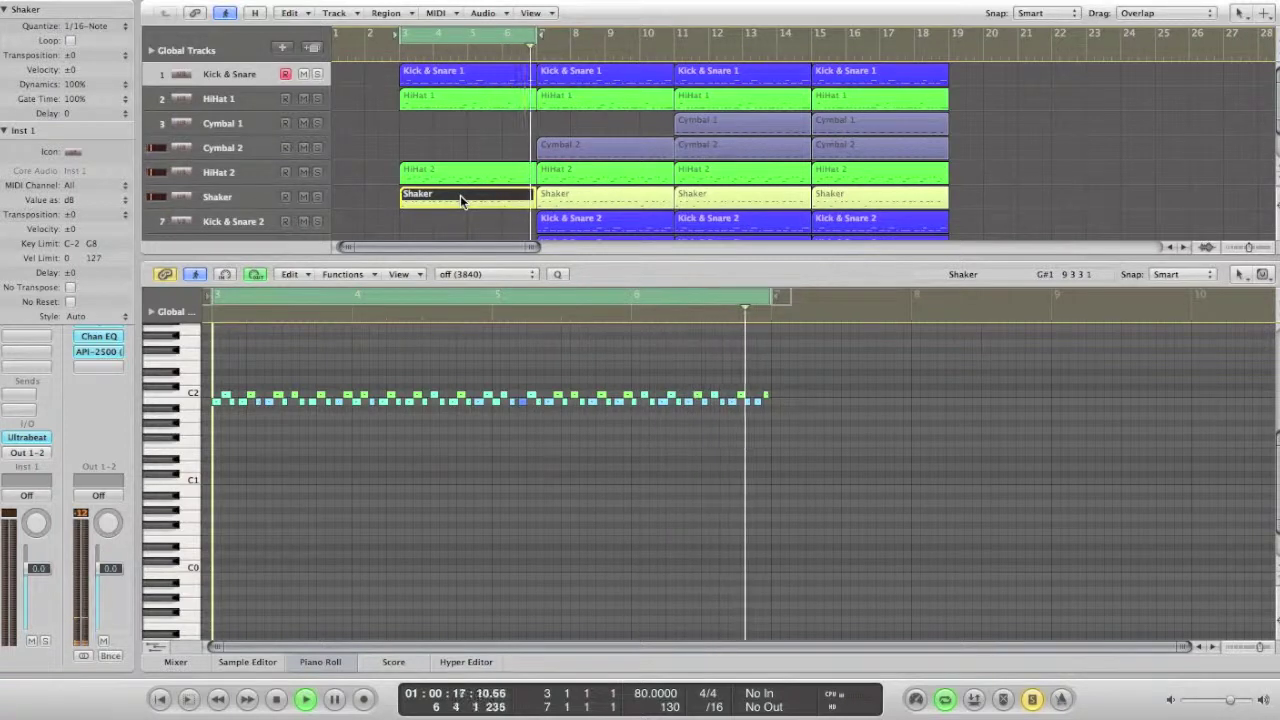
key(space)
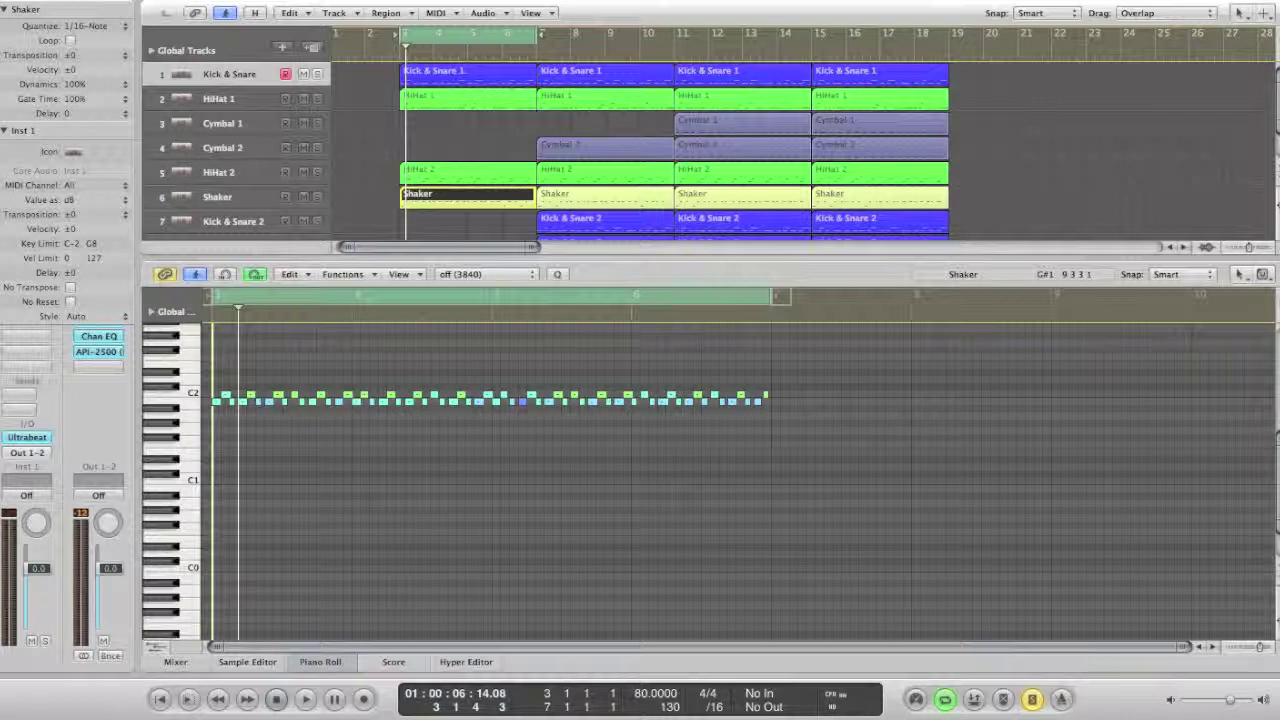
Step: Select the four drum regions in bars 3–7 and play the layered beat
drag(393, 64, 455, 198)
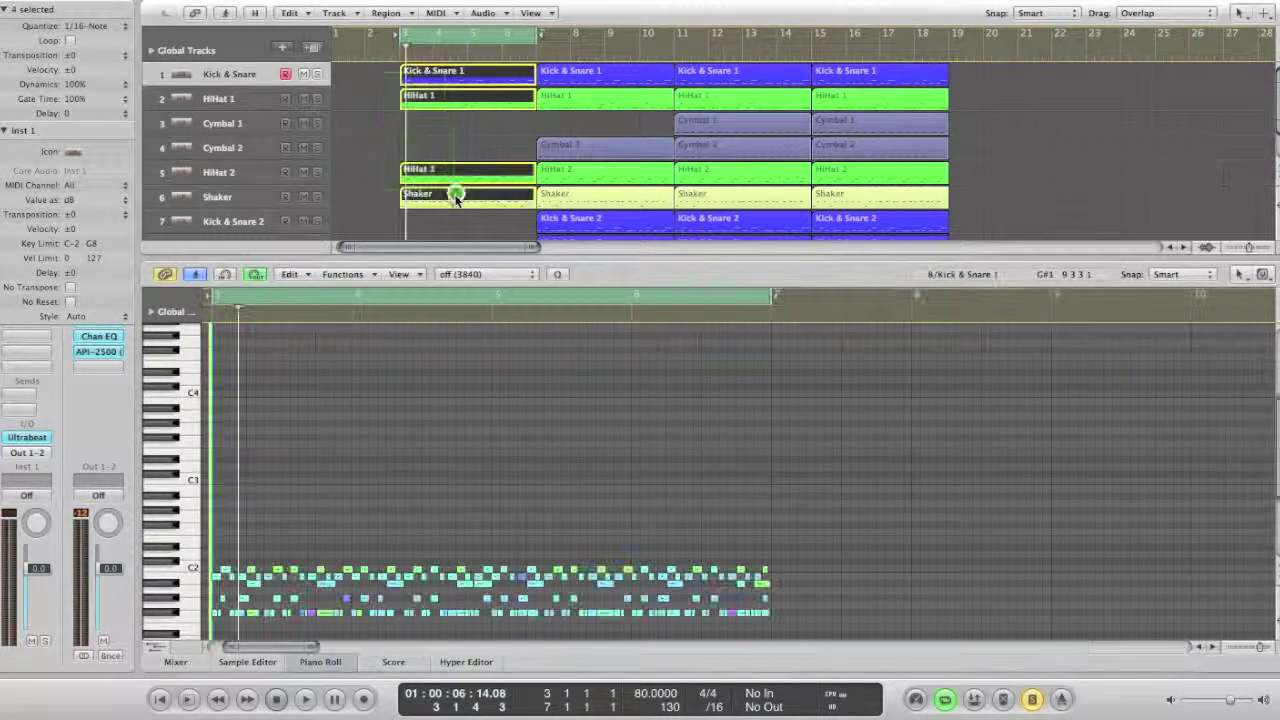
key(space)
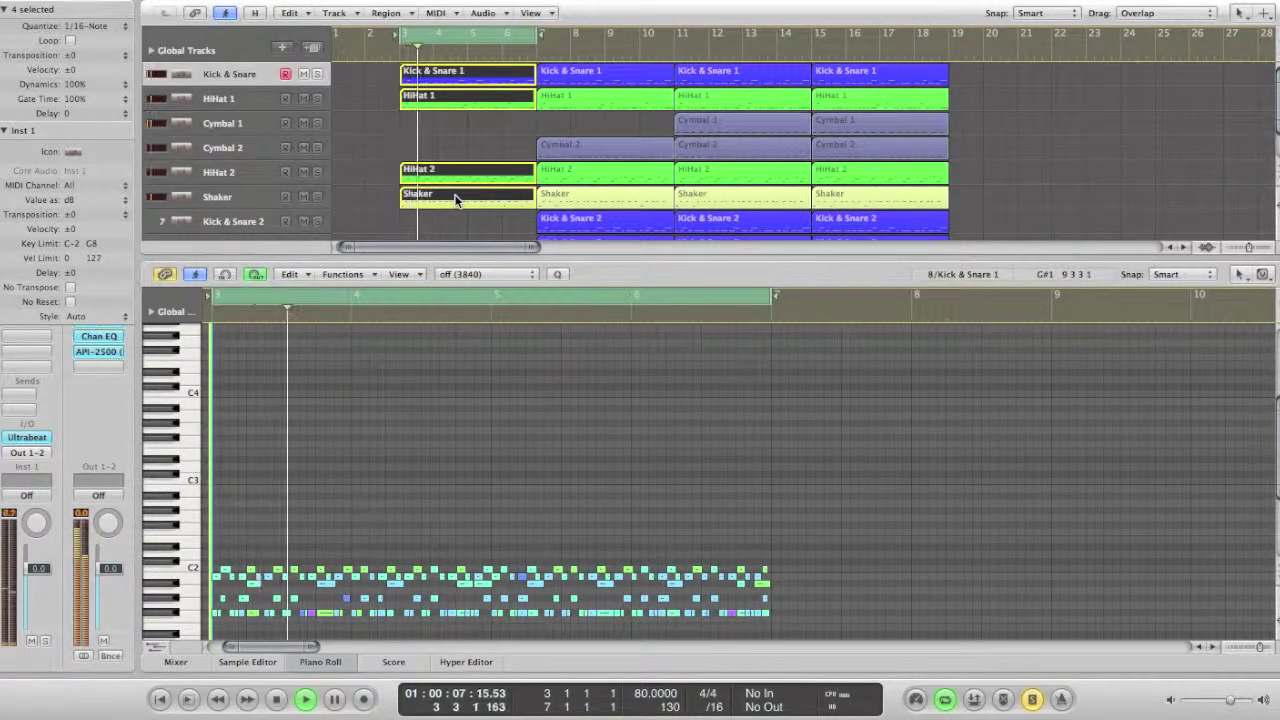